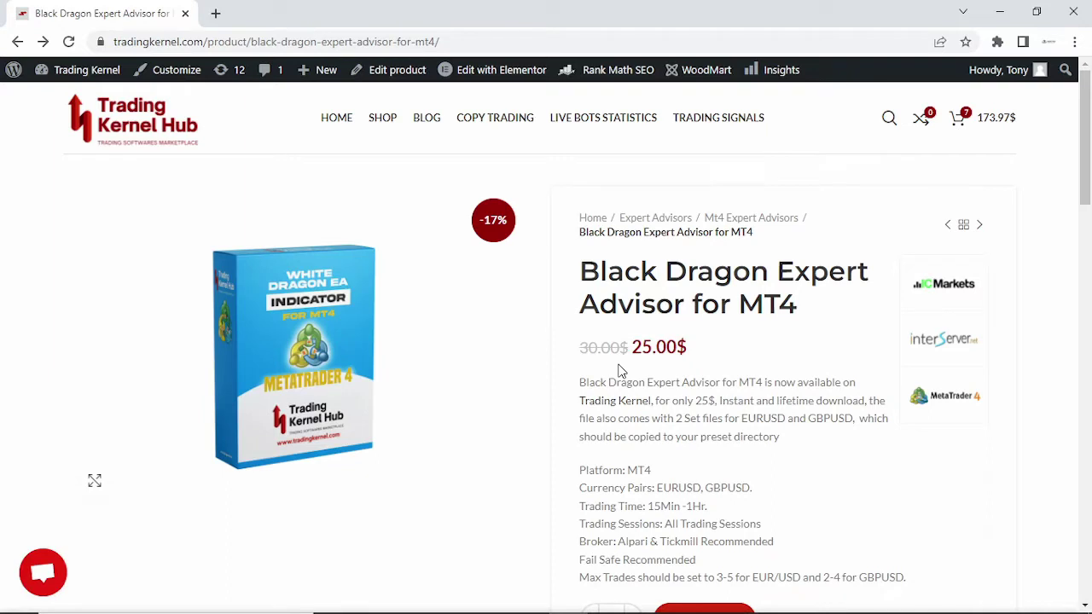
- On the product web page, select its address, then highlight EURUSD in the Currency Pairs line
scroll(638, 361, "down", 1)
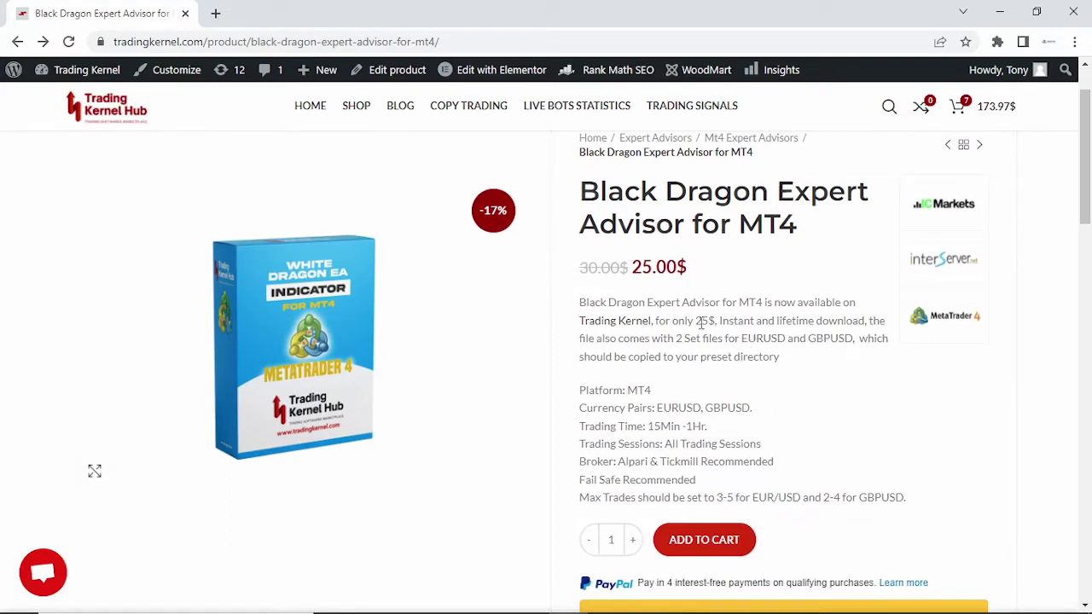
left_click_drag(443, 40, 106, 43)
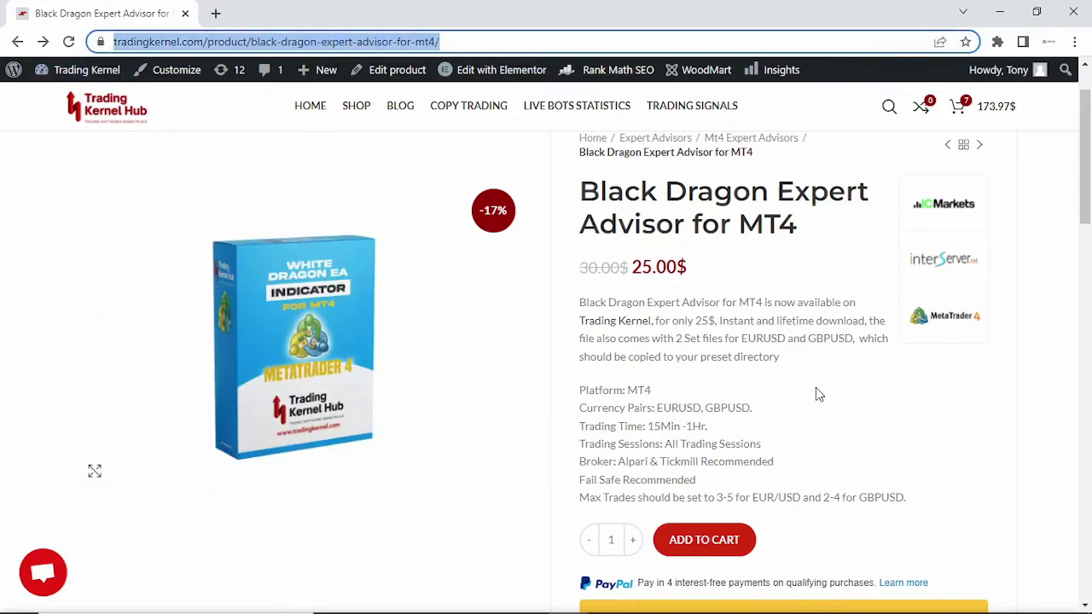
scroll(816, 388, "up", 2)
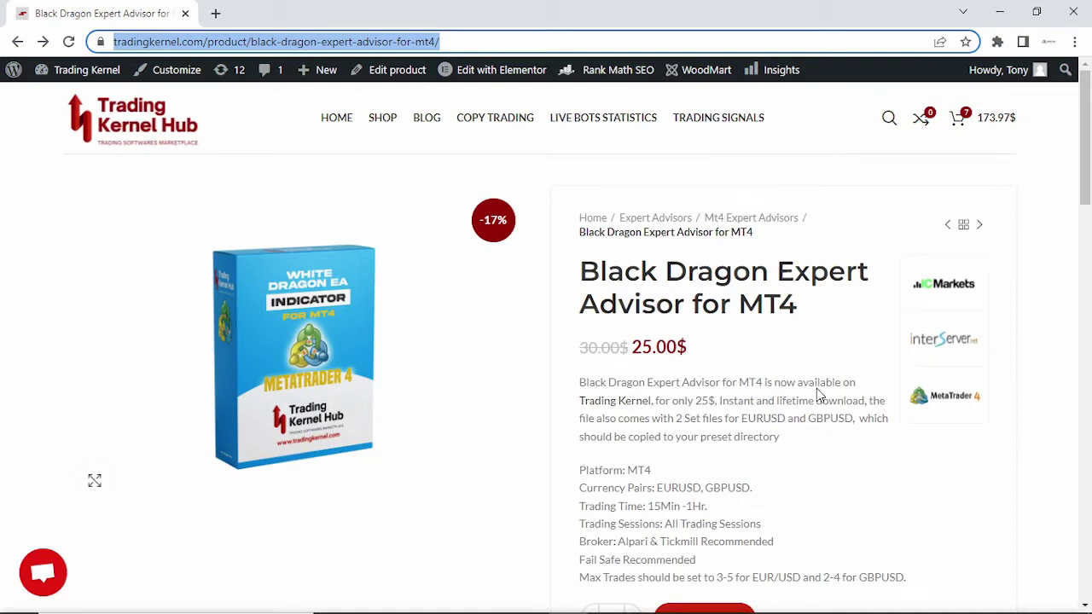
scroll(817, 395, "down", 2)
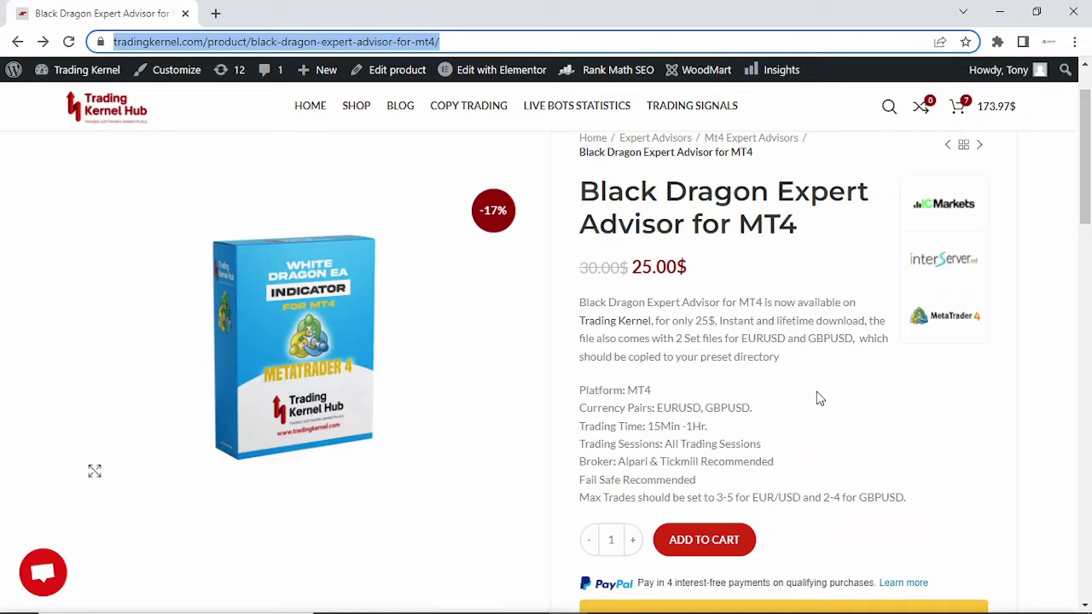
scroll(816, 396, "down", 2)
left_click(700, 328)
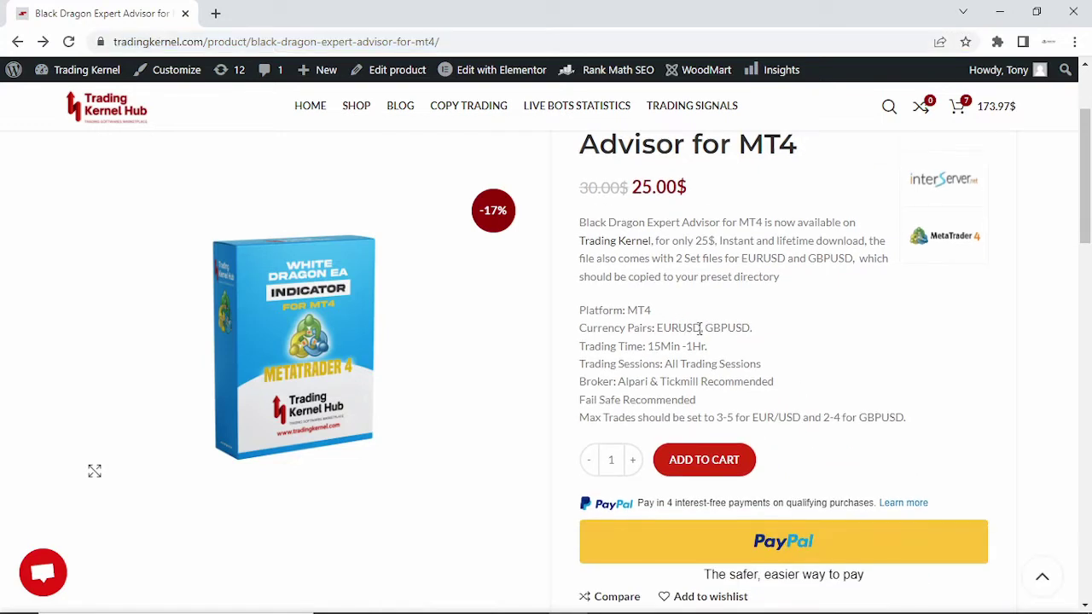
left_click_drag(700, 329, 658, 328)
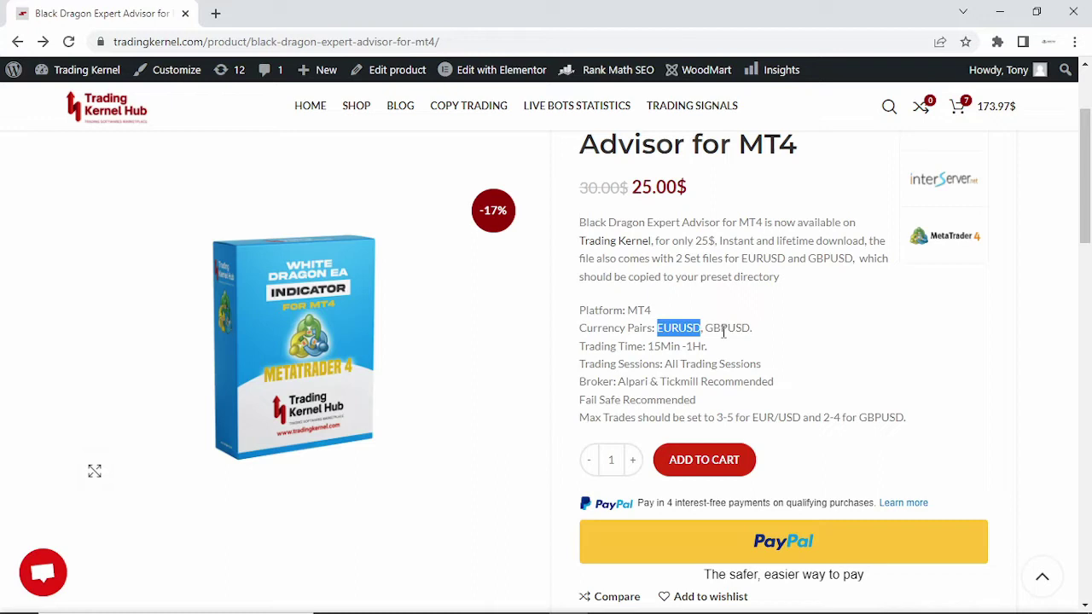
- Scroll through the product page and highlight passages of its text
scroll(732, 356, "up", 1)
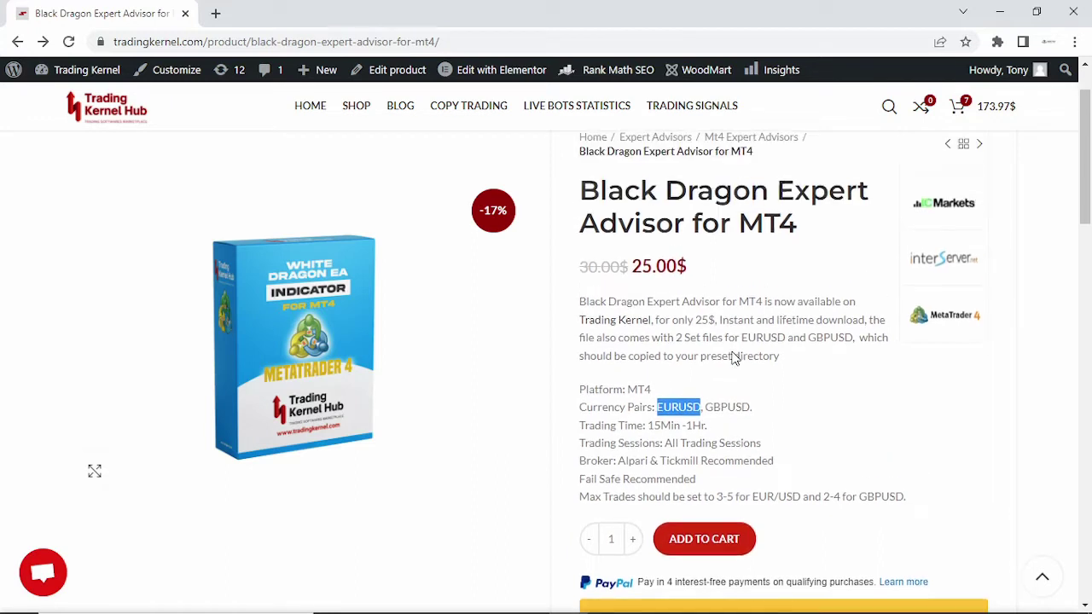
scroll(732, 357, "down", 1)
scroll(734, 358, "down", 3)
scroll(734, 358, "down", 3)
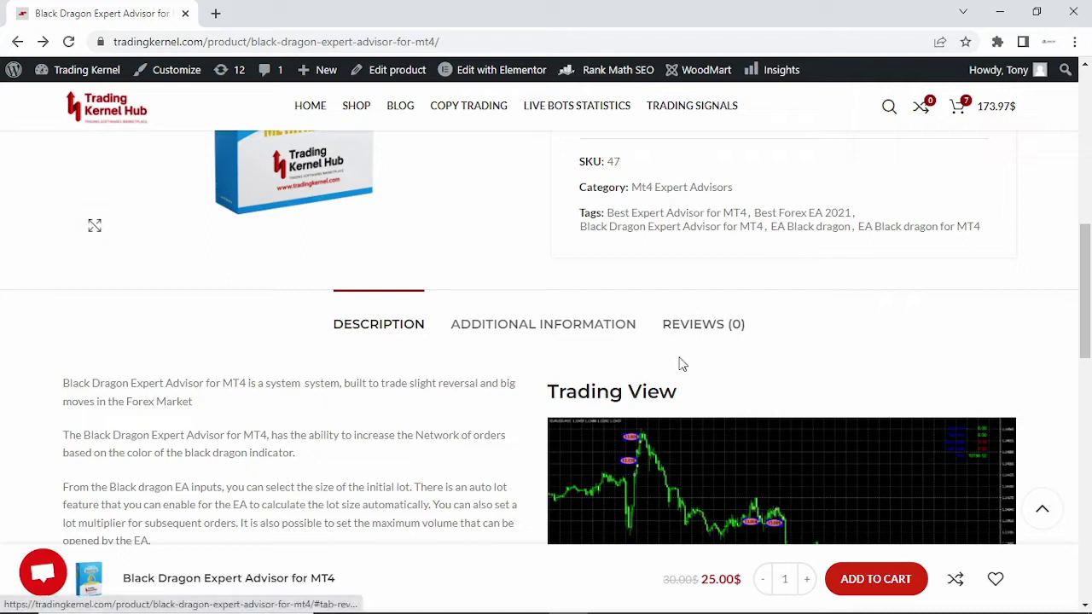
scroll(680, 364, "down", 1)
scroll(680, 365, "down", 2)
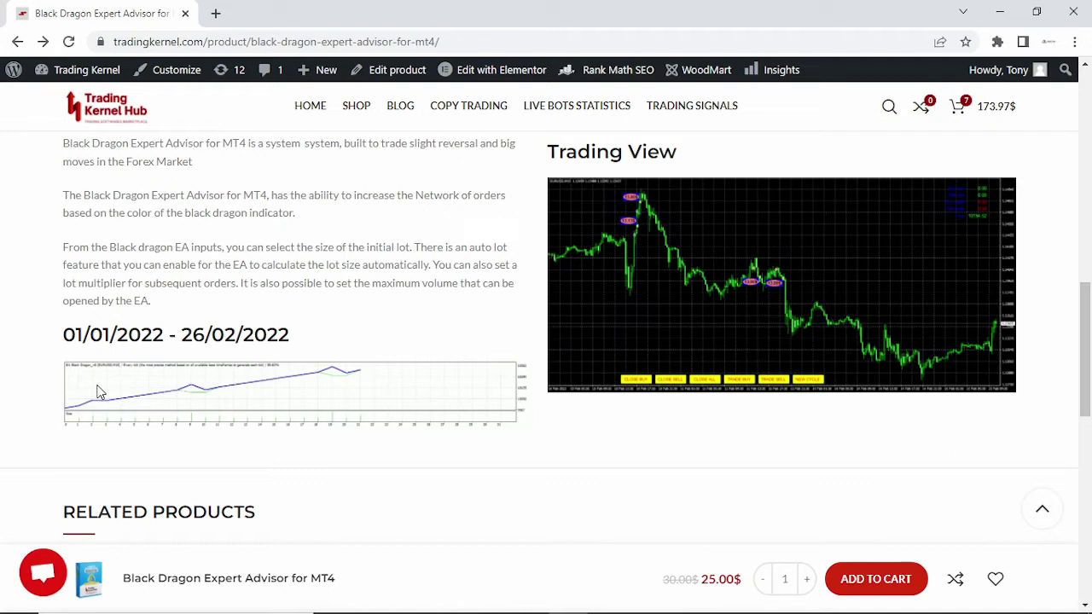
left_click_drag(295, 338, 151, 334)
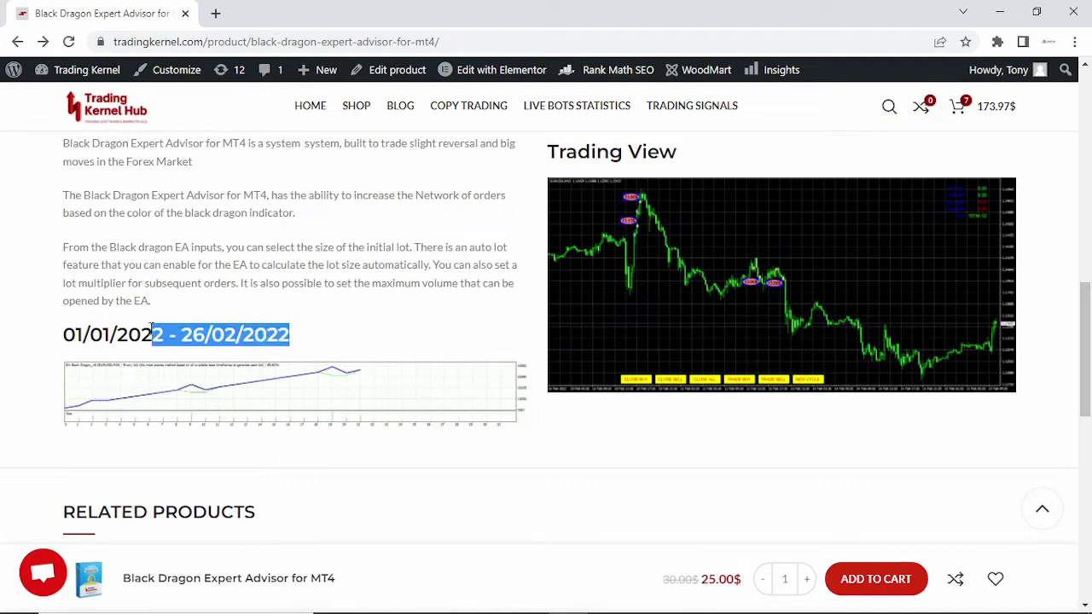
scroll(680, 264, "up", 1)
left_click_drag(696, 232, 577, 224)
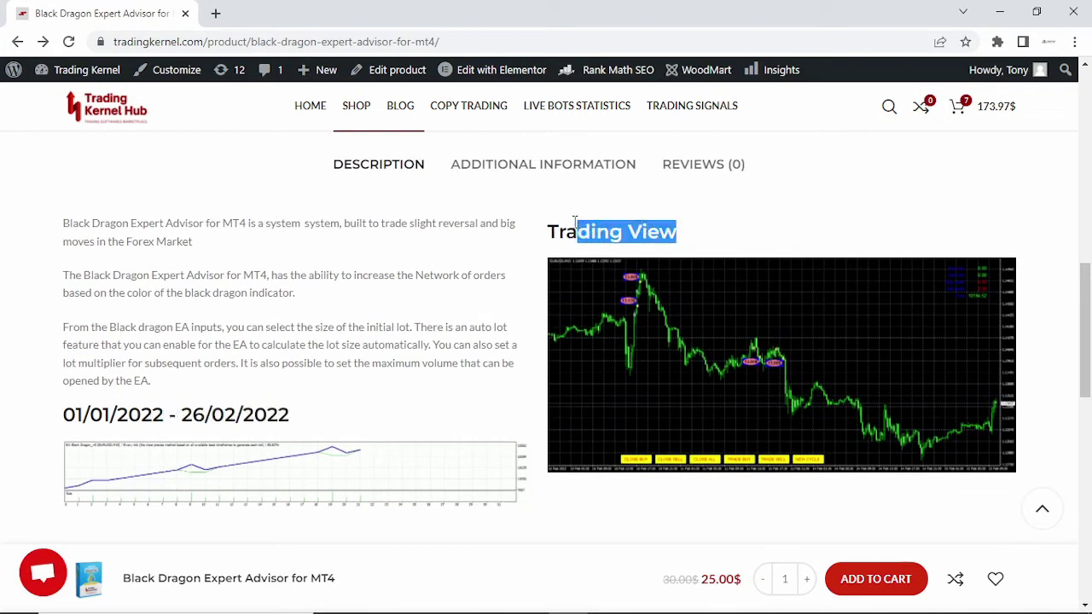
scroll(747, 241, "up", 2)
- Return to MetaTrader 4 and lower the Strategy Tester splitter slightly for a larger chart
scroll(748, 241, "up", 2)
scroll(747, 241, "down", 3)
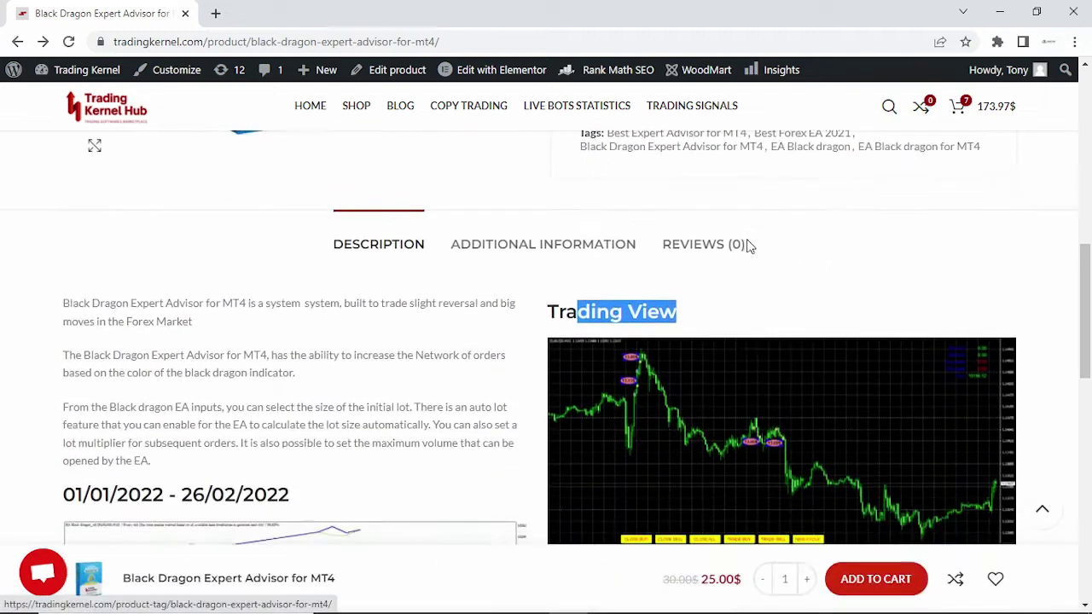
mouse_move(685, 598)
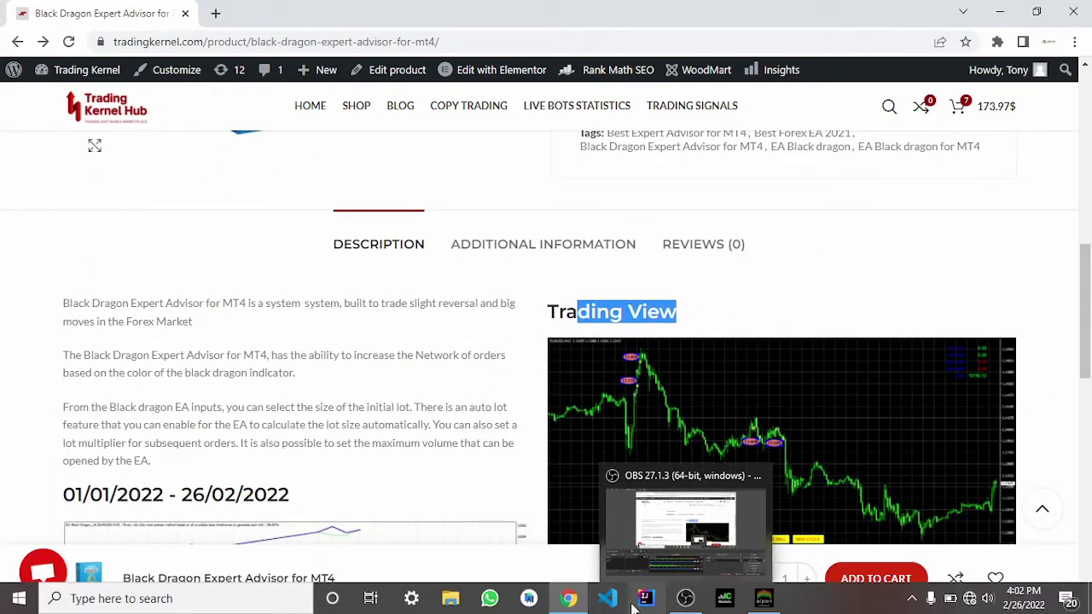
left_click(723, 600)
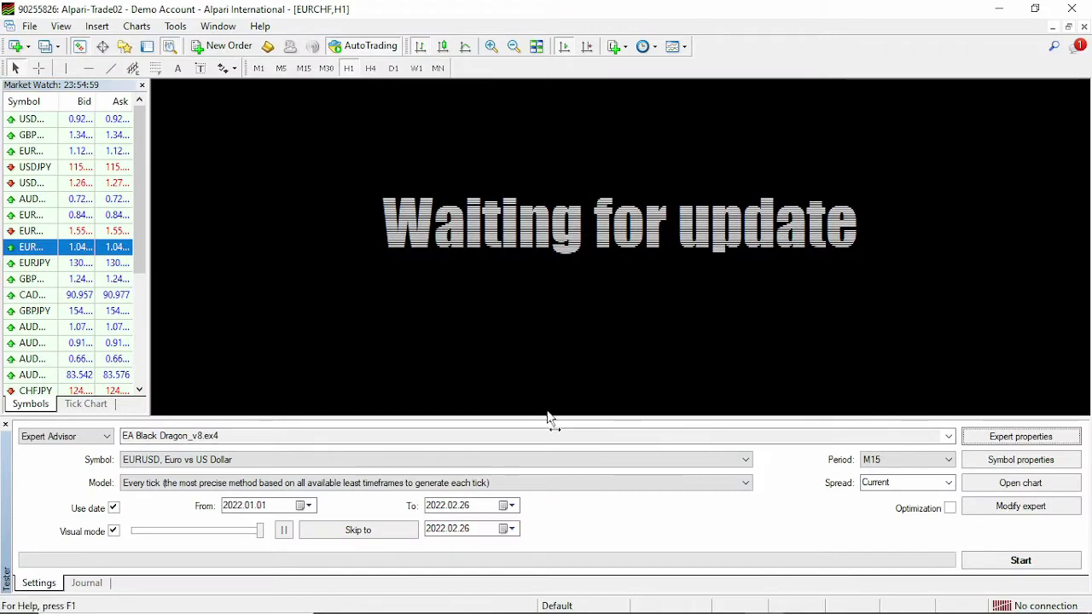
mouse_move(554, 418)
left_mouse_down()
mouse_move(554, 475)
mouse_move(555, 398)
left_mouse_up()
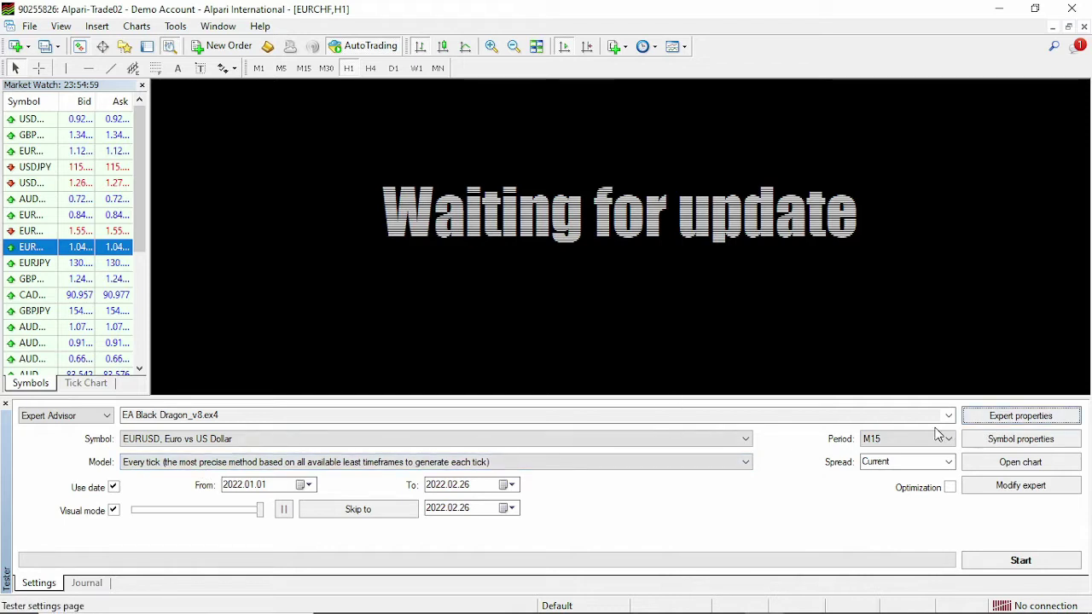
- Open Black Dragon_v8's Inputs and inspect the order-limit and trading-hour parameters
left_click(981, 417)
scroll(379, 205, "down", 1)
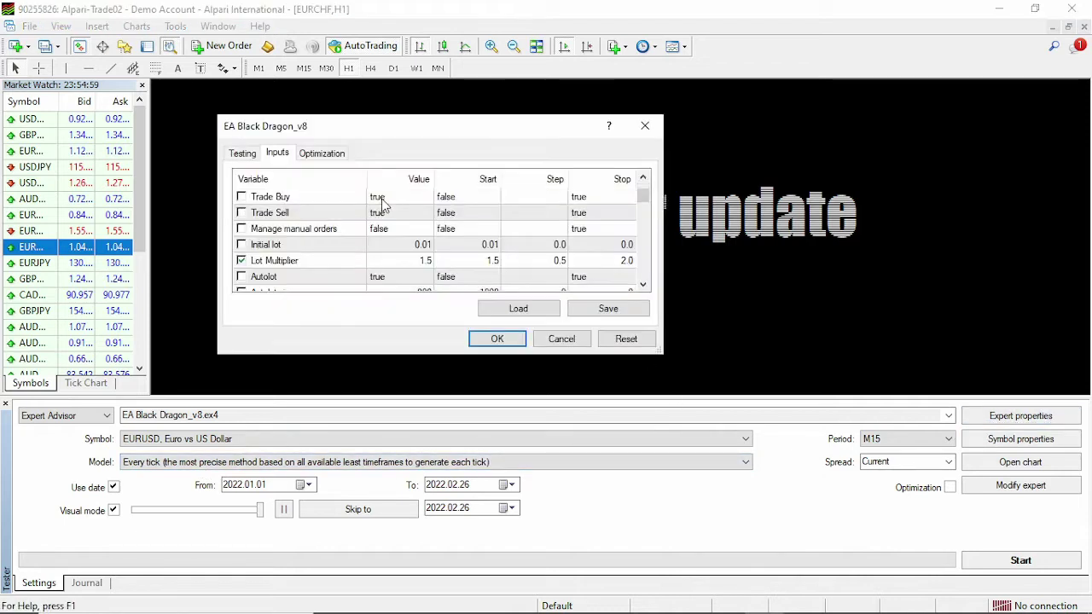
scroll(383, 203, "down", 1)
scroll(382, 203, "up", 1)
scroll(390, 211, "up", 1)
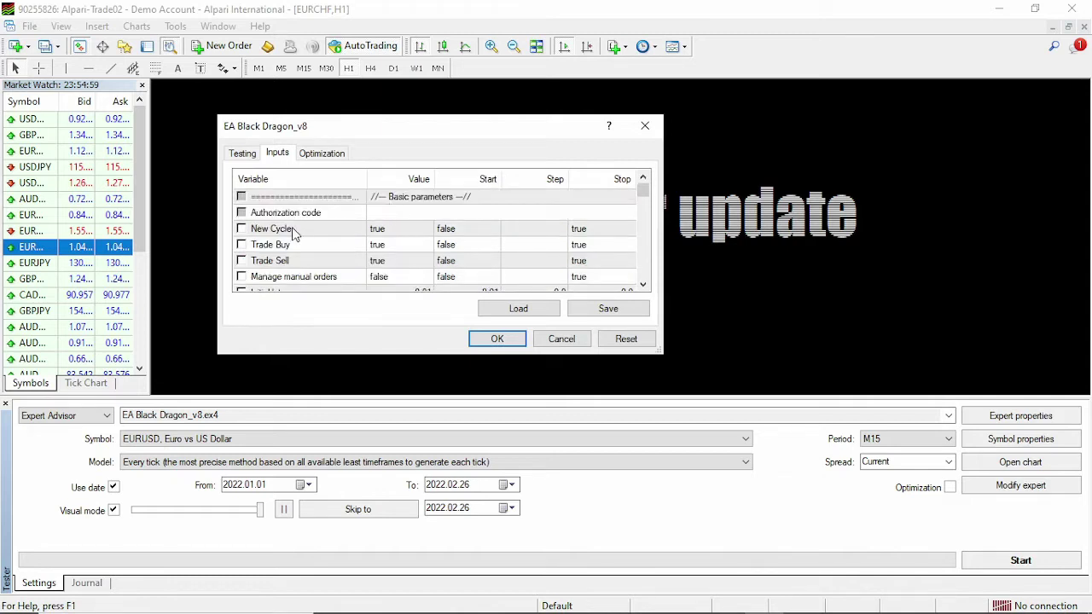
scroll(292, 228, "down", 1)
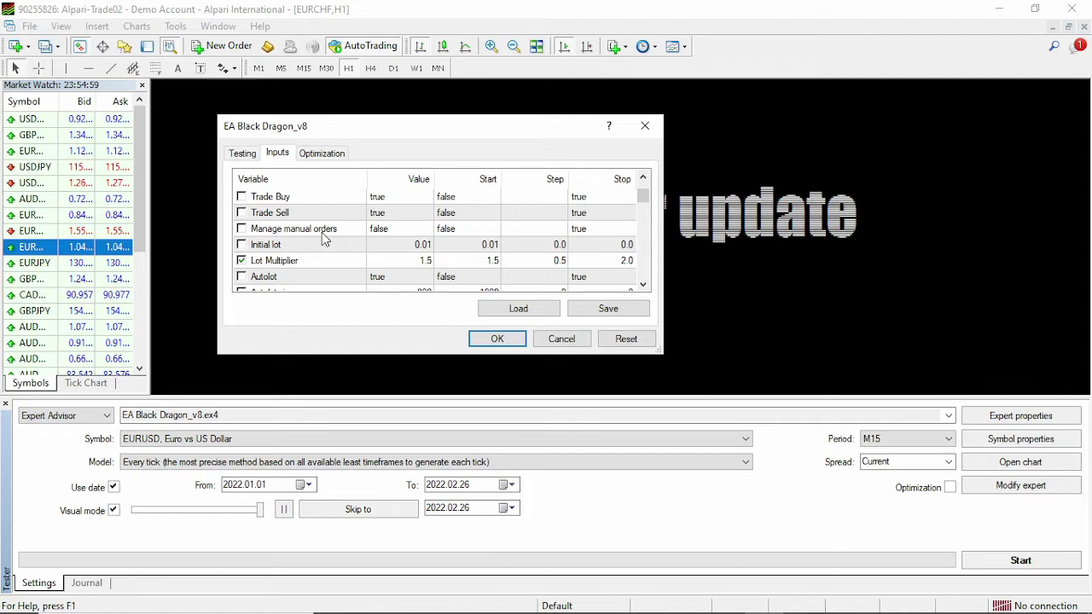
scroll(330, 244, "down", 1)
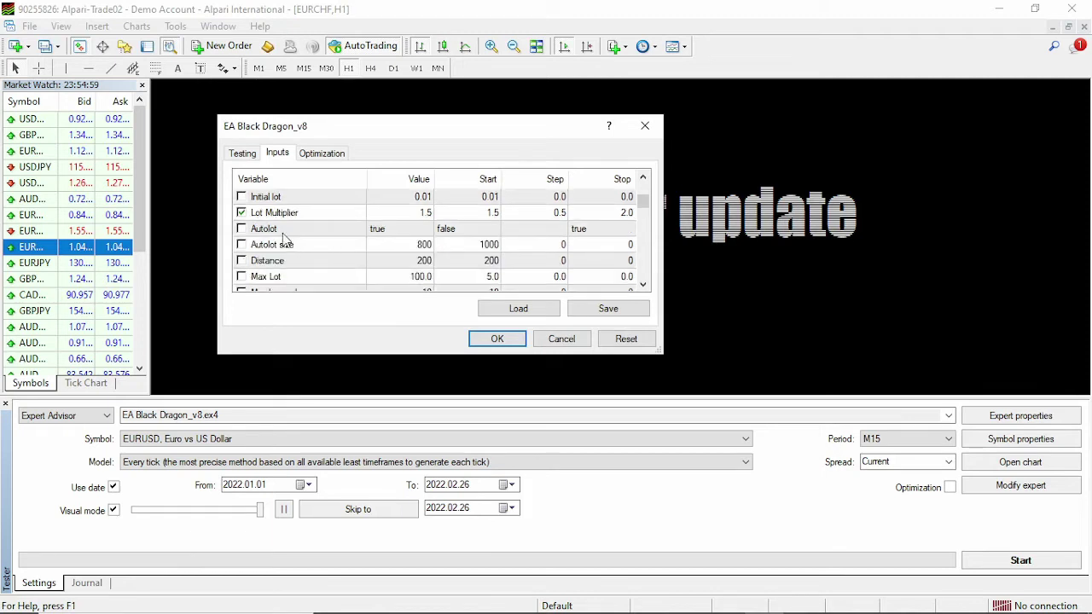
scroll(306, 229, "down", 1)
scroll(330, 217, "down", 1)
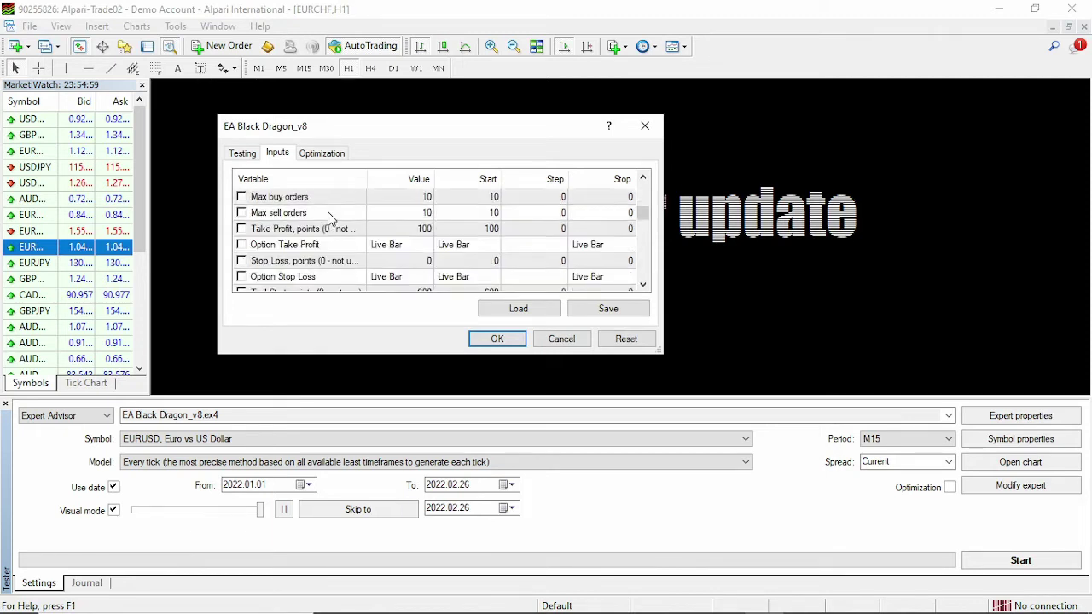
scroll(307, 220, "up", 1)
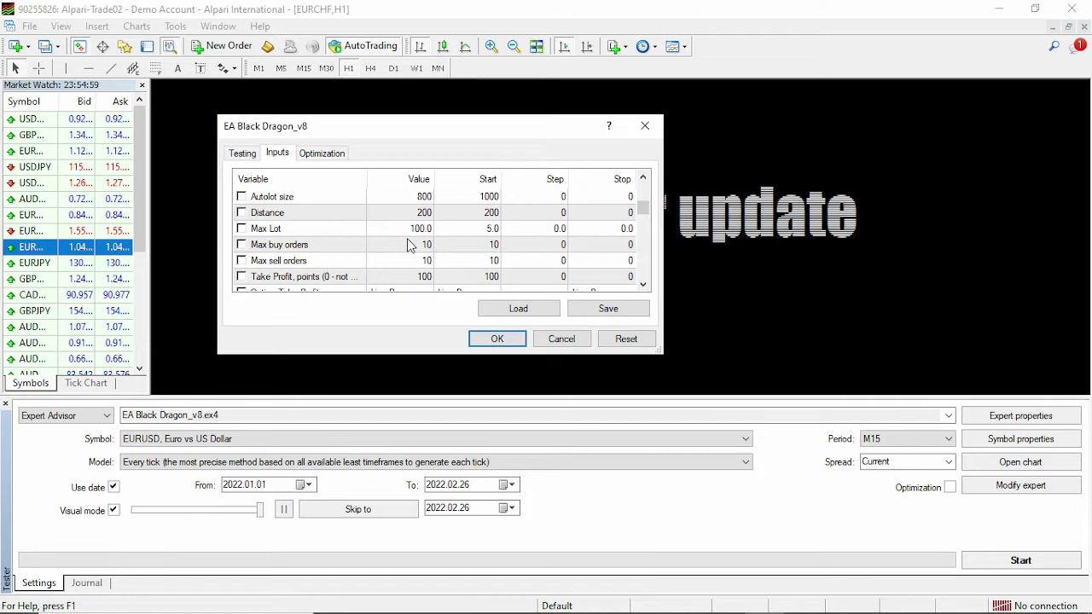
- Scroll further down the inputs to the overlap options and Magic EA 1111
scroll(395, 216, "down", 1)
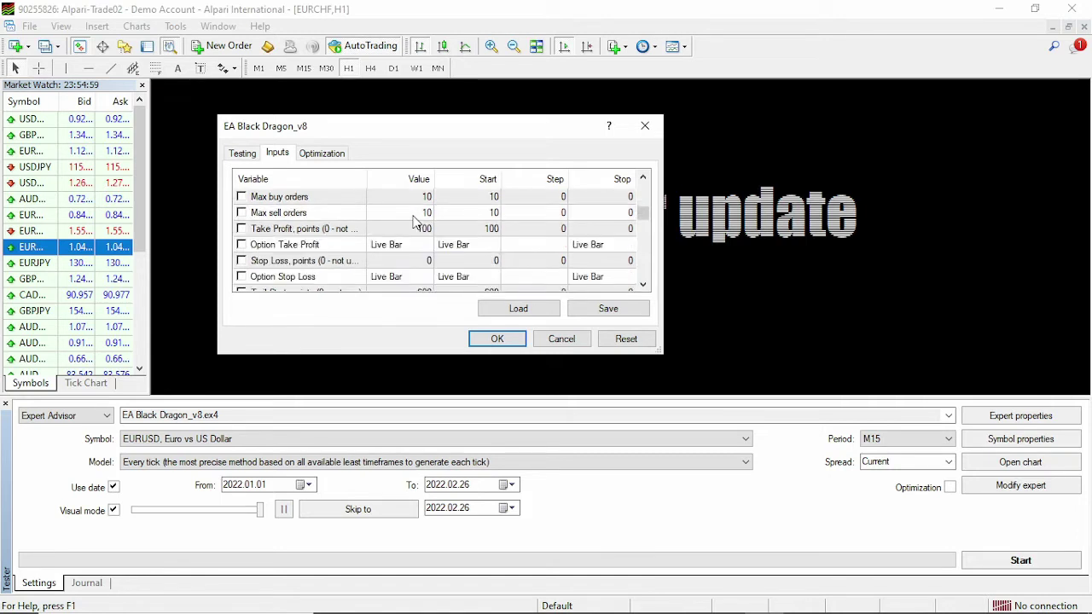
scroll(414, 220, "down", 1)
scroll(414, 220, "down", 1)
scroll(413, 220, "down", 1)
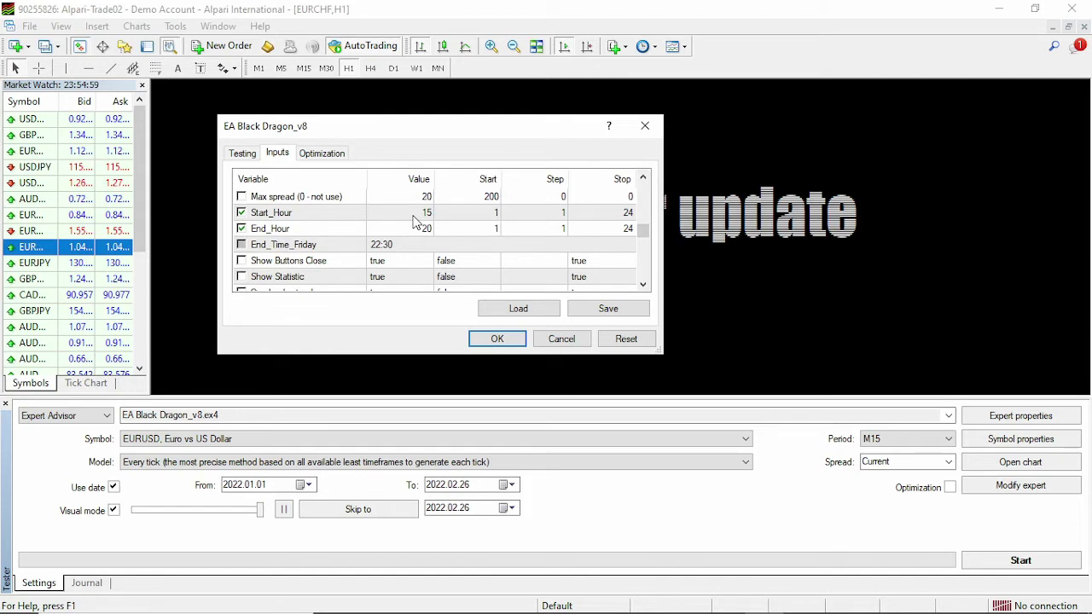
scroll(414, 220, "down", 1)
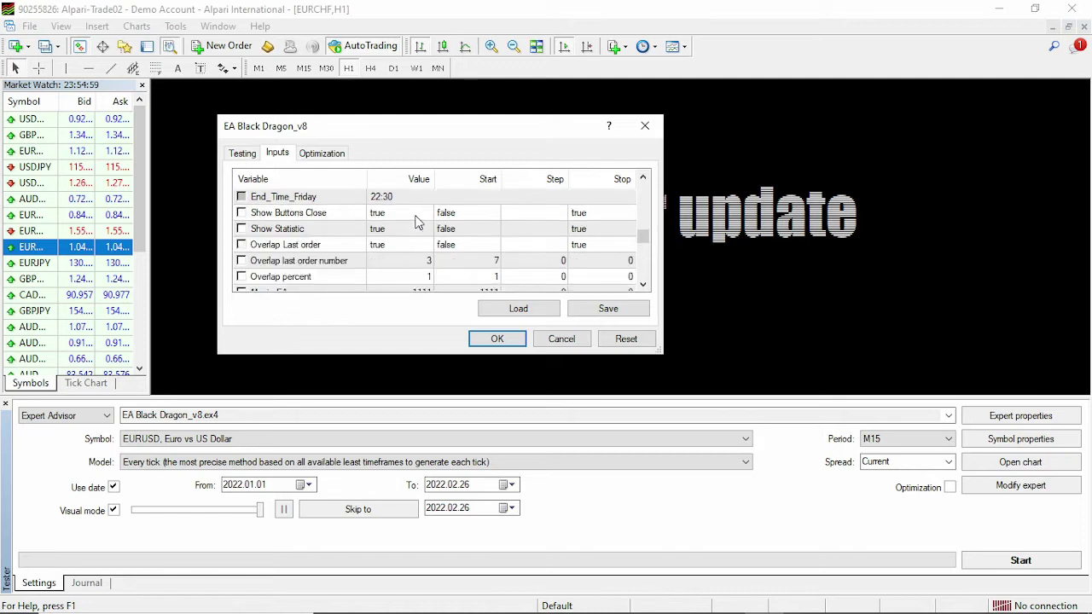
scroll(415, 221, "down", 1)
scroll(417, 221, "down", 2)
scroll(417, 222, "up", 1)
scroll(417, 221, "up", 1)
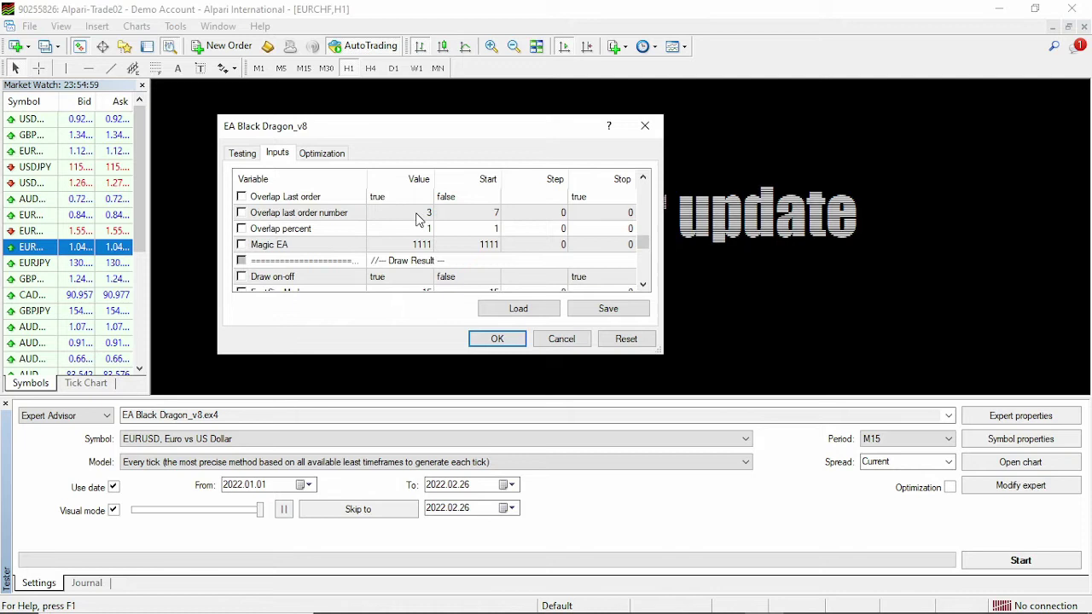
scroll(417, 219, "up", 1)
scroll(417, 219, "up", 1)
scroll(418, 220, "down", 1)
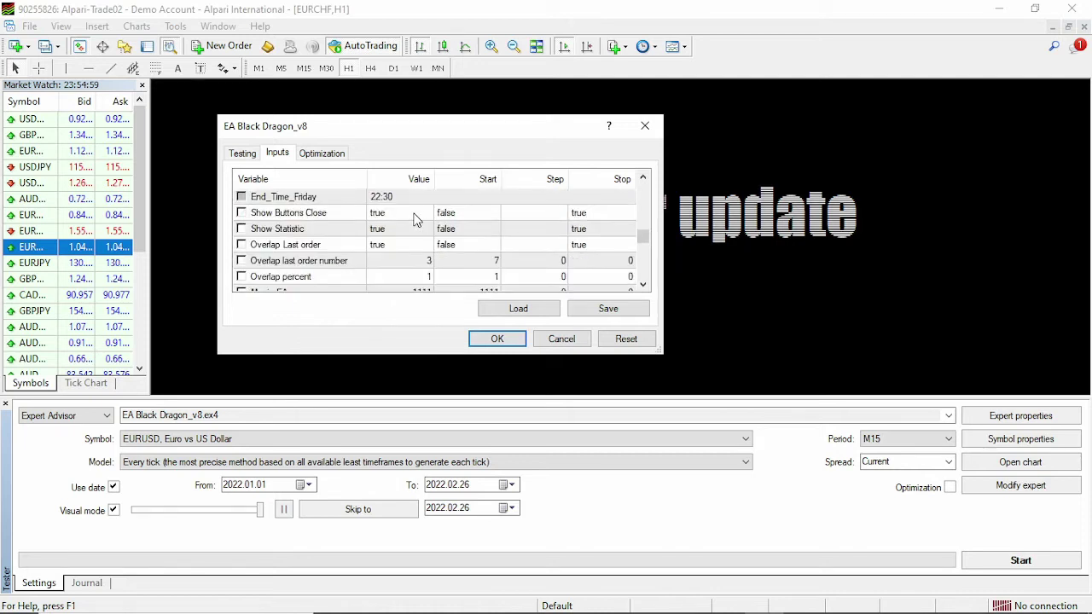
scroll(327, 277, "down", 1)
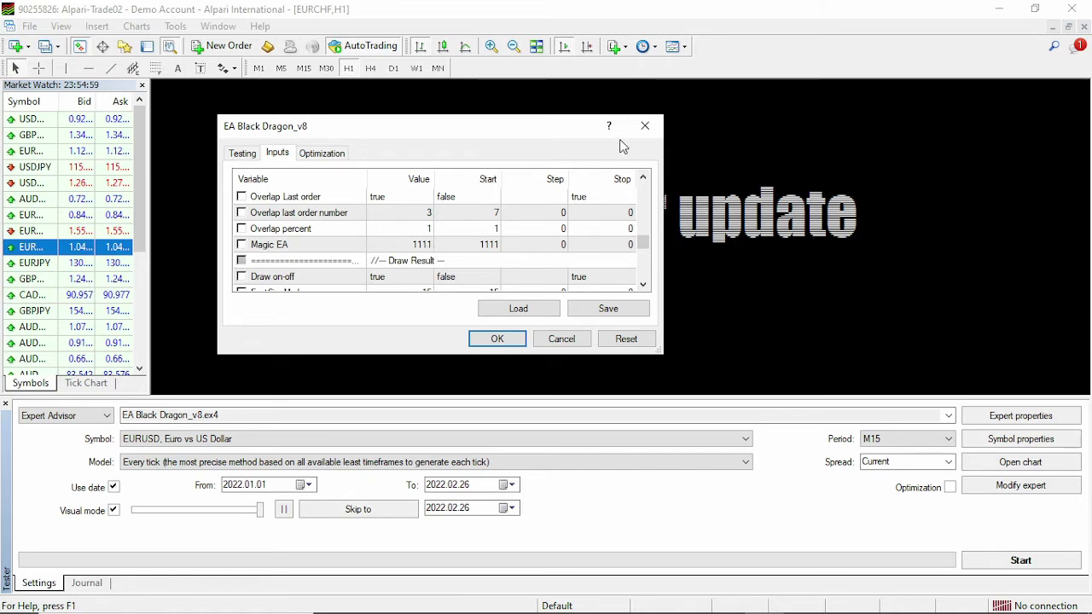
- Load 26.01.21 BD EURUSD M15 10-20.set from the terminal data folder's MQL4\Presets
left_click(534, 310)
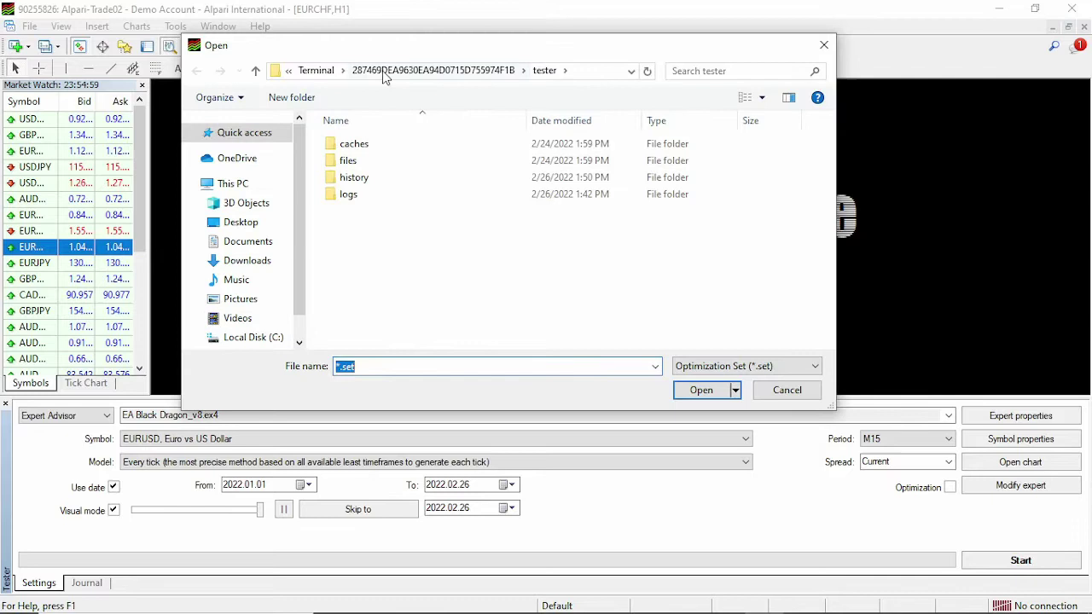
left_click(316, 71)
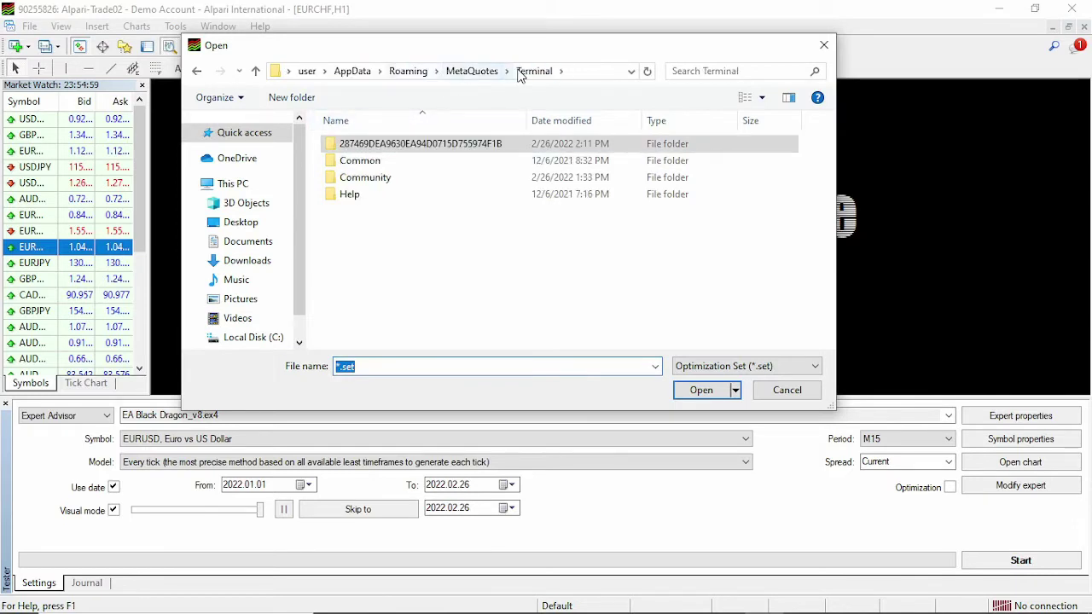
left_click(479, 149)
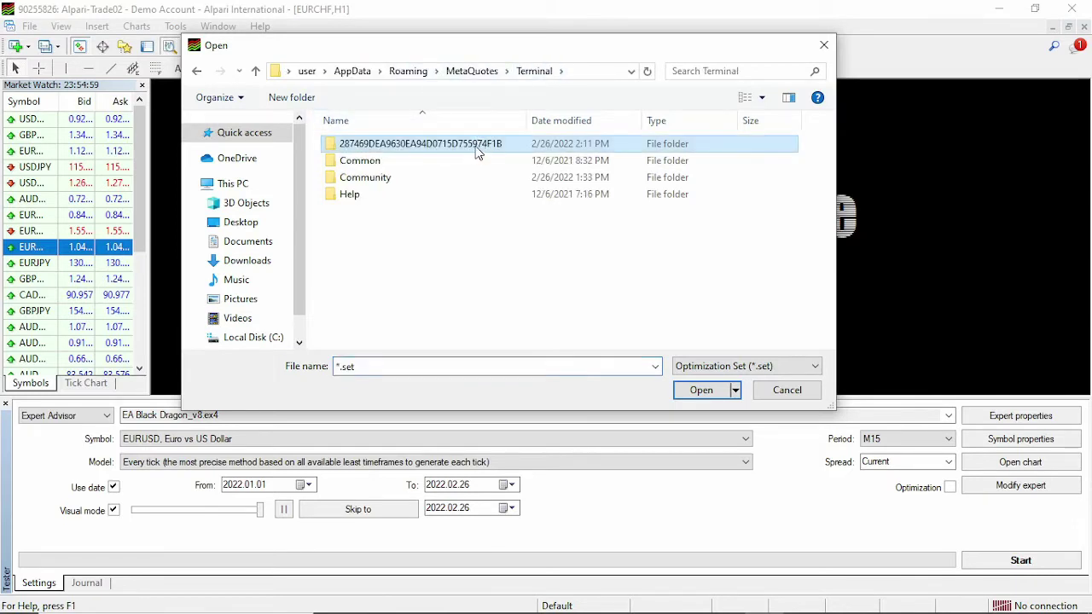
double_click(479, 149)
double_click(432, 220)
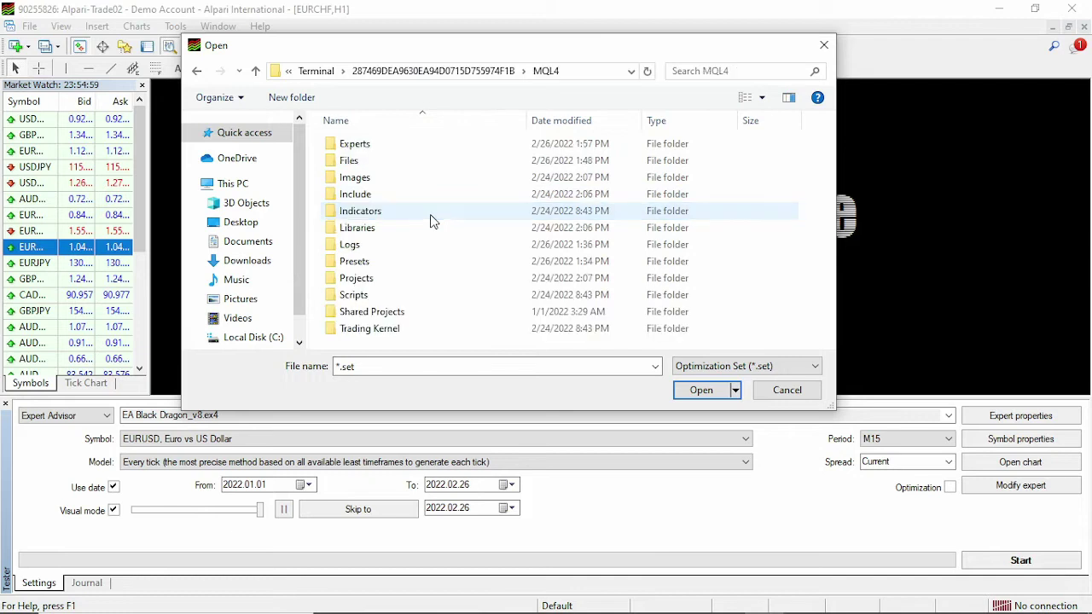
double_click(427, 264)
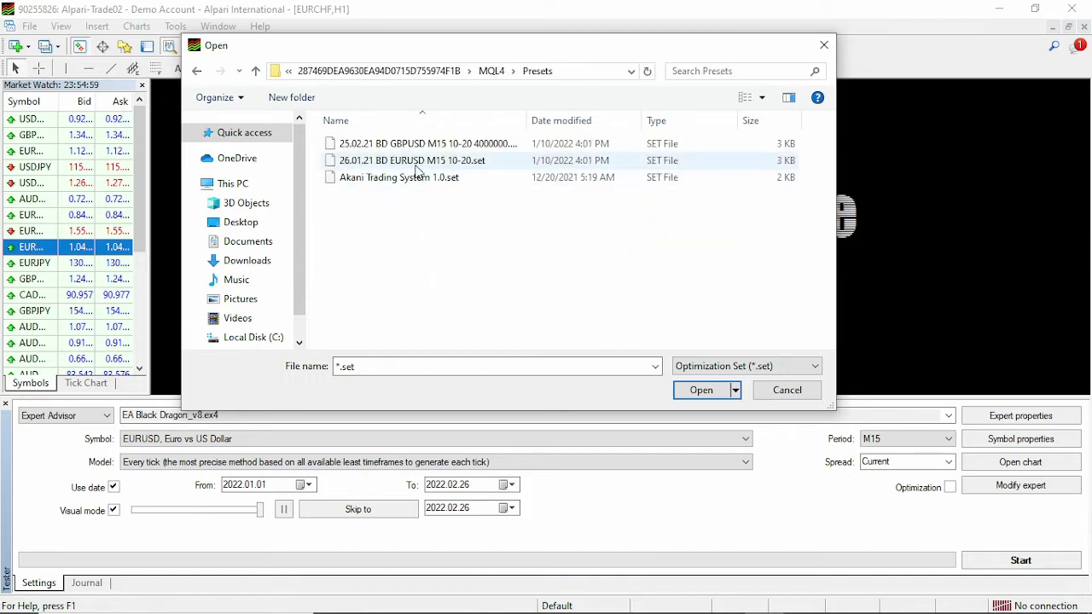
left_click(418, 161)
left_click(704, 393)
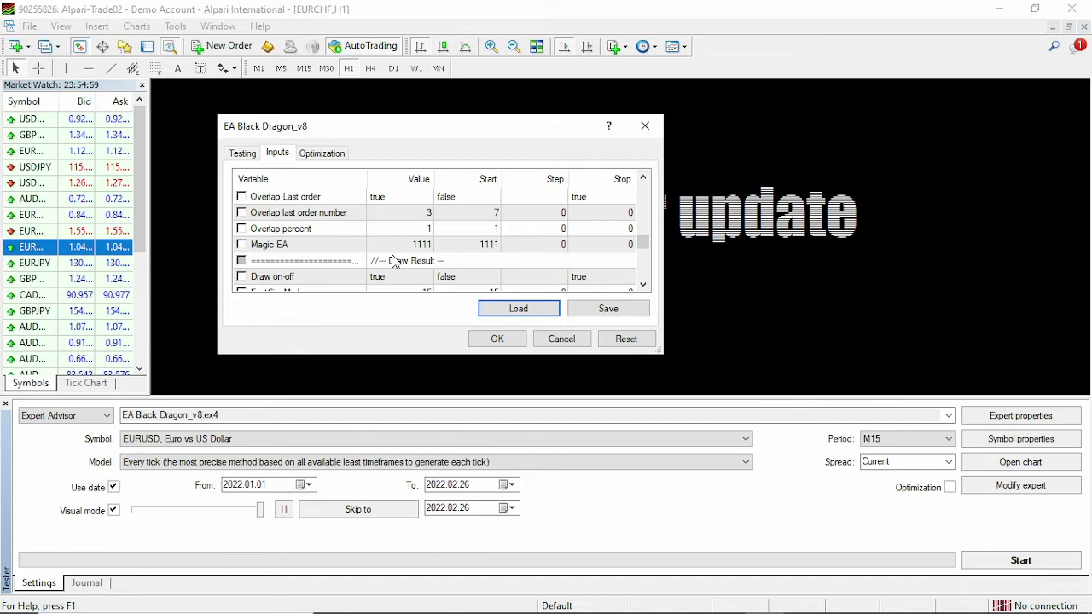
- Confirm the EA inputs, start the visual backtest, and check the Journal shows the EA loaded
left_click(497, 339)
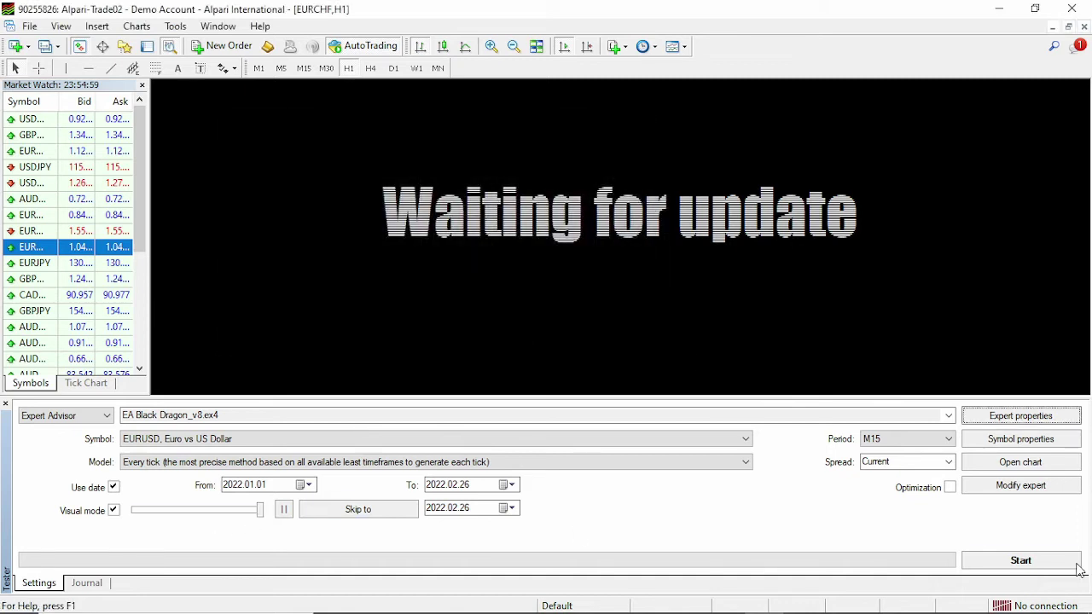
left_click(1021, 561)
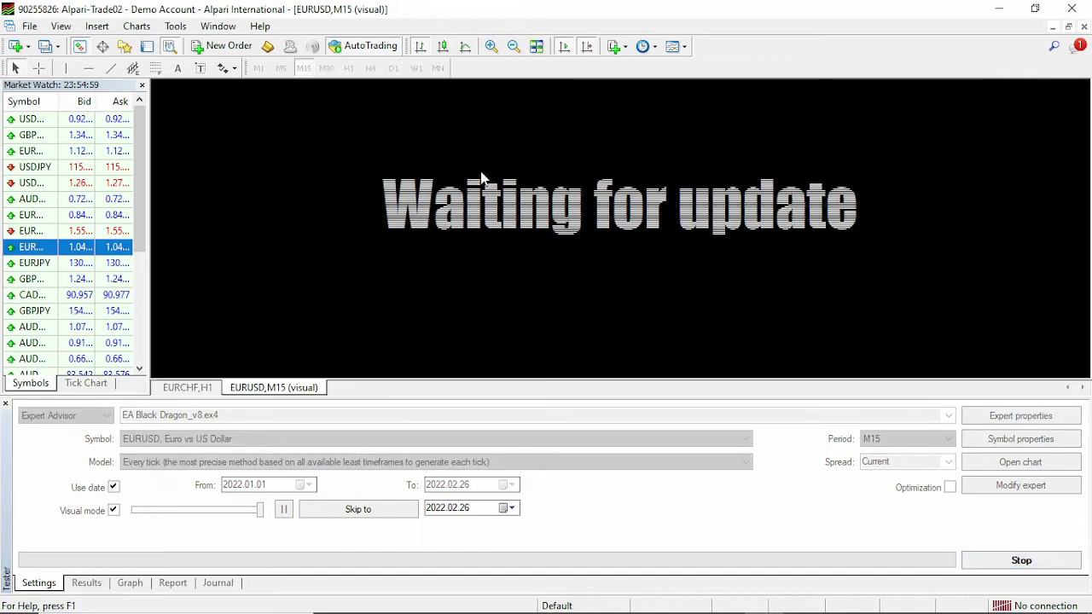
left_click(215, 585)
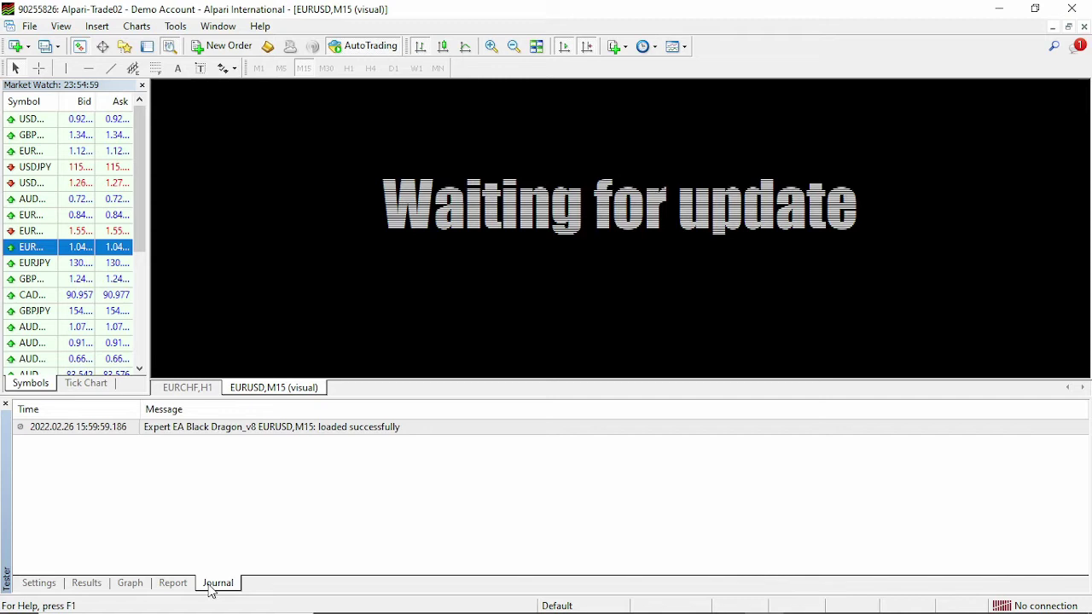
- Close the Strategy Tester and Market Watch panels so the chart fills the window
left_click(21, 585)
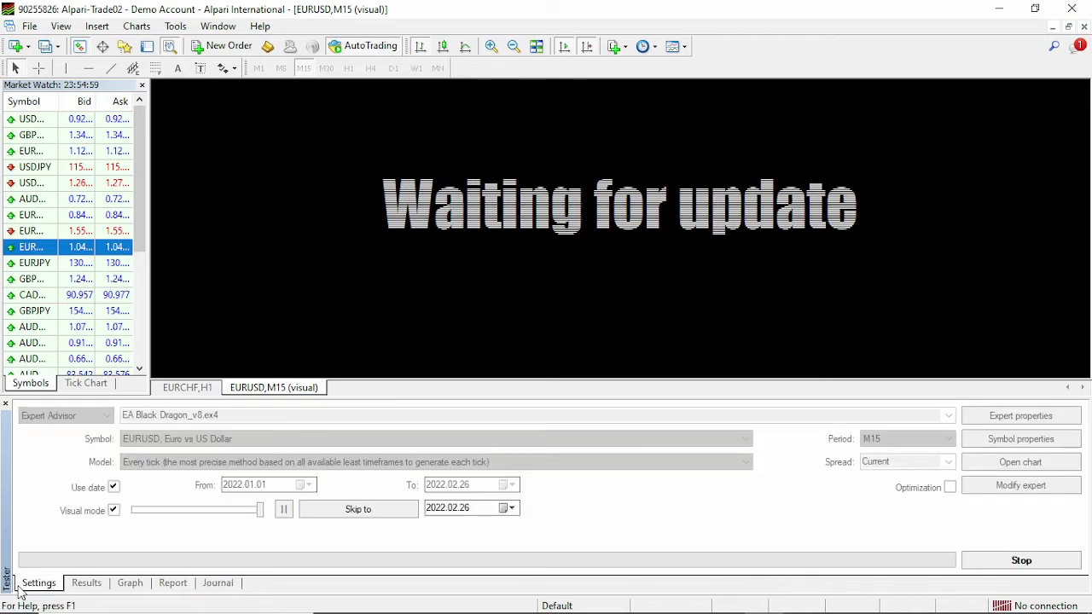
left_click(205, 587)
left_click(47, 584)
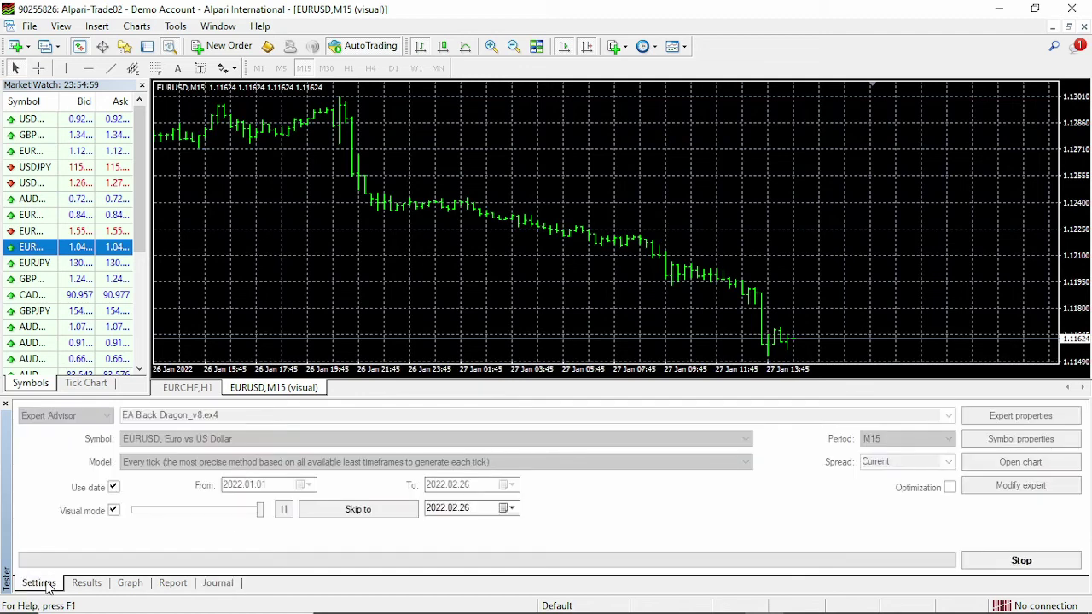
left_click(6, 404)
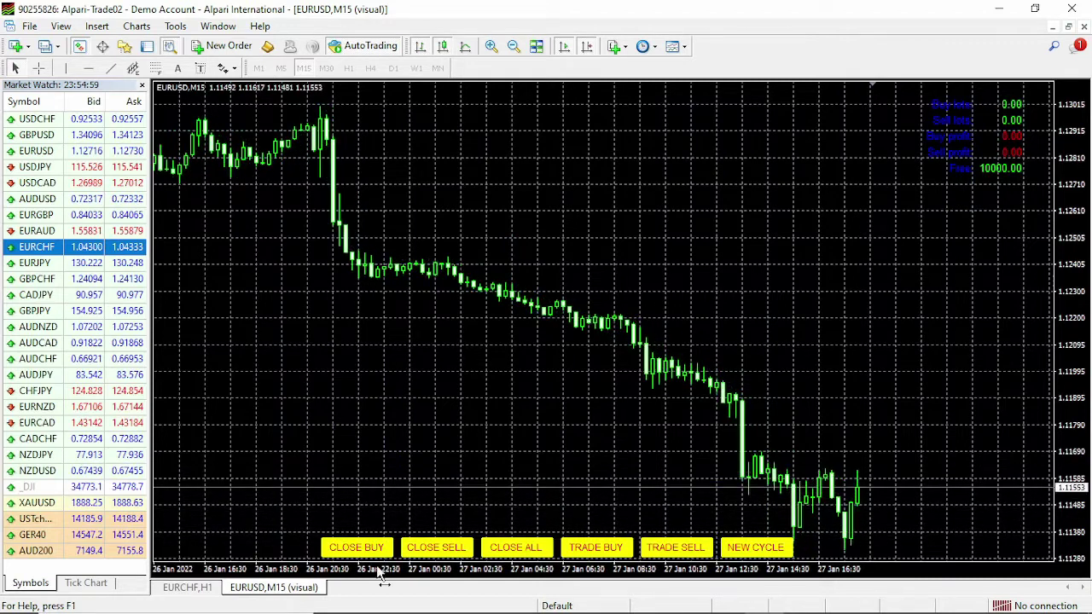
left_click(142, 85)
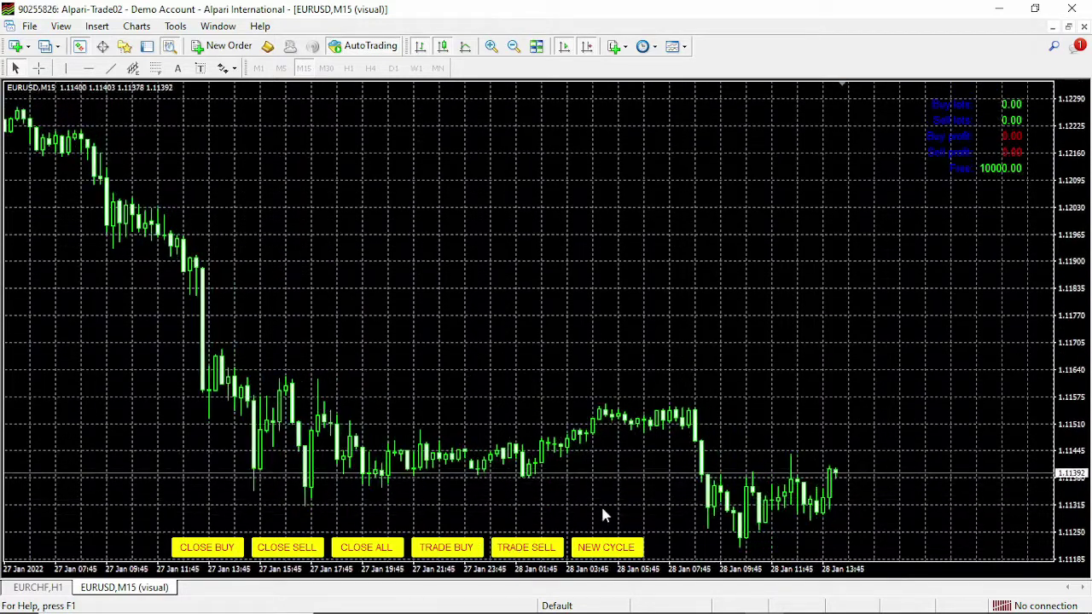
- Press NEW CYCLE on the chart so Black Dragon begins trading in the backtest
left_click(599, 538)
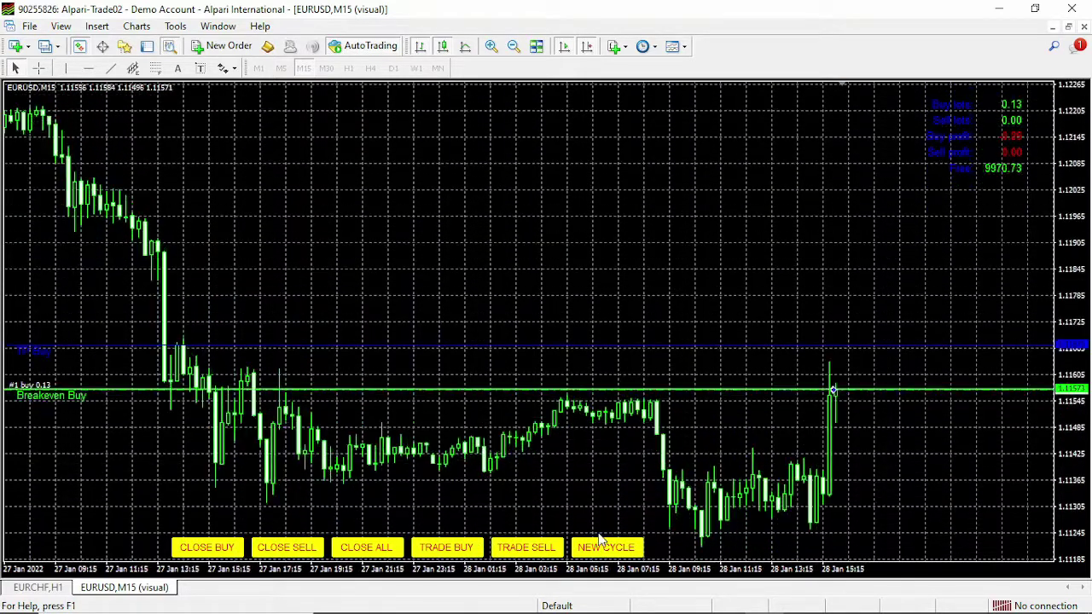